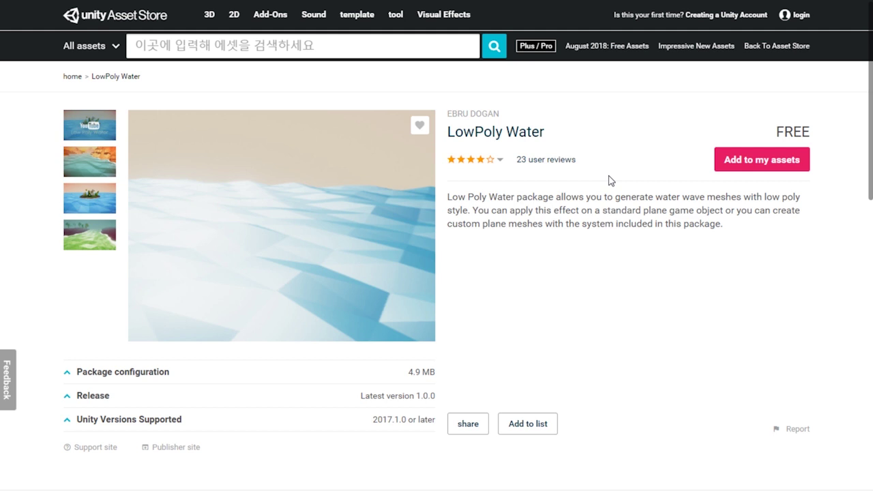
Review the free LowPoly Water package, then find it in Unity's My Purchased list.
mouse_move(488, 161)
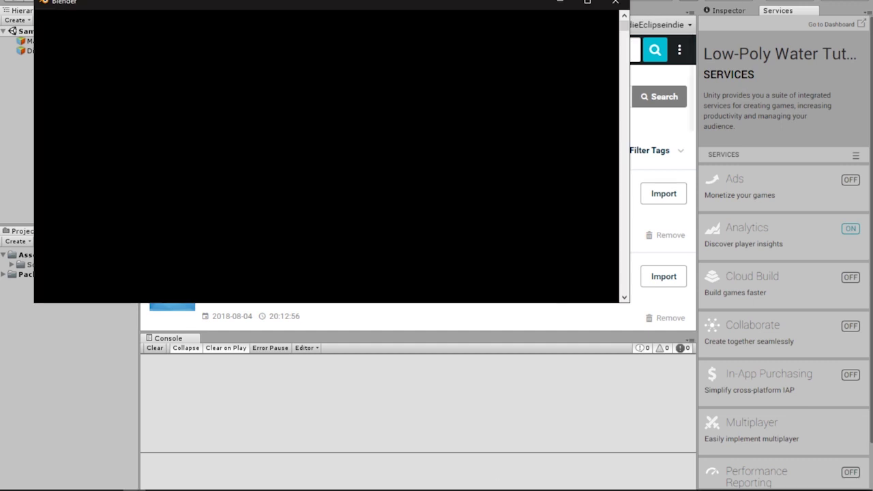
Close the Blender console and import LowPoly Water with the _Demo folder excluded.
left_click(616, 5)
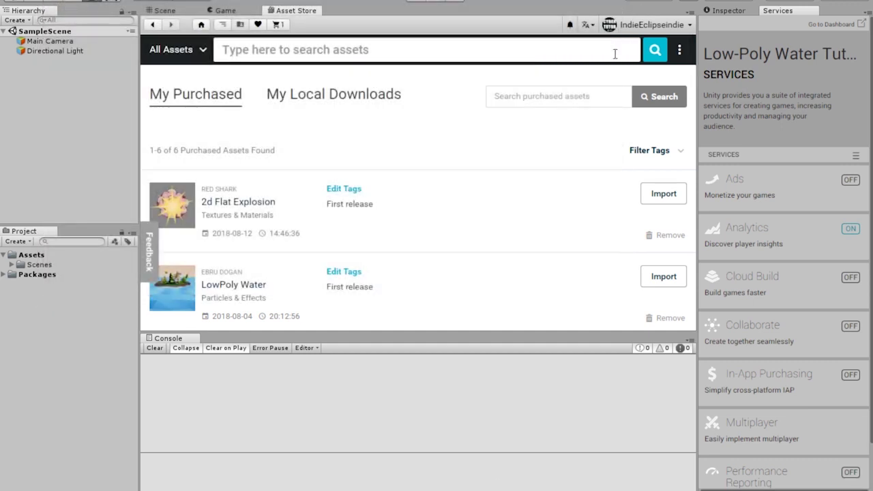
left_click(662, 285)
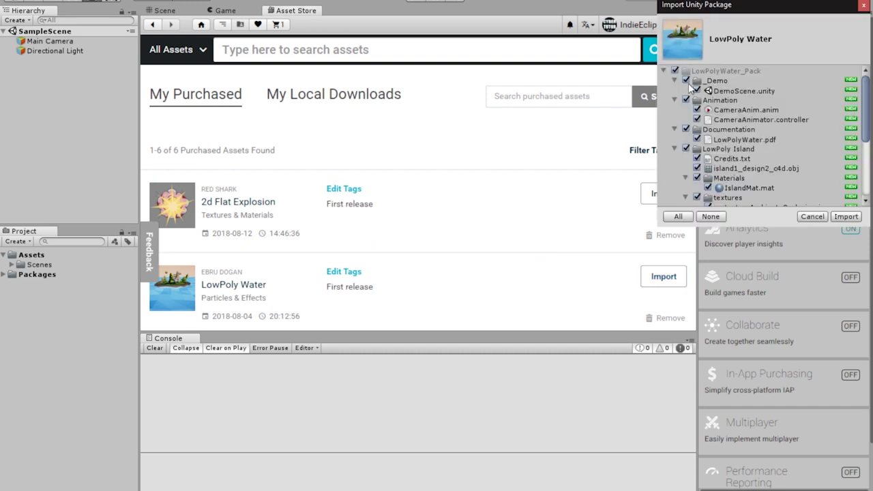
left_click(686, 80)
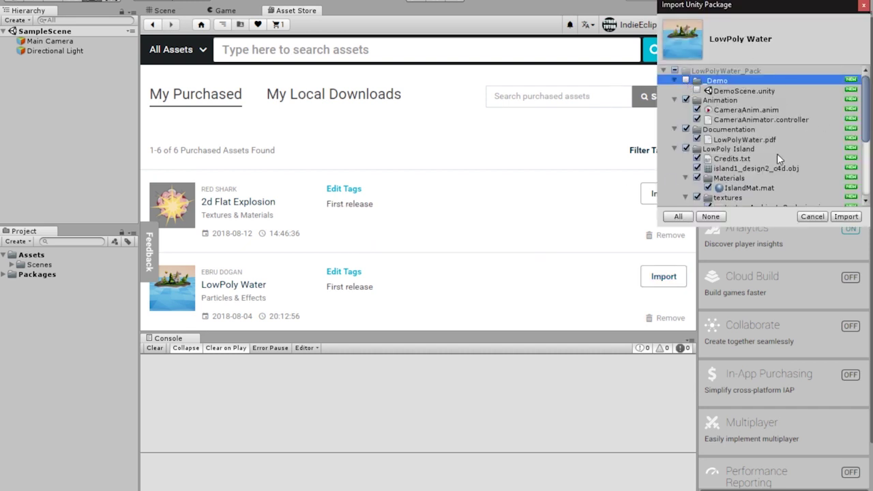
scroll(777, 154, "down", 5)
scroll(777, 154, "up", 5)
left_click(846, 217)
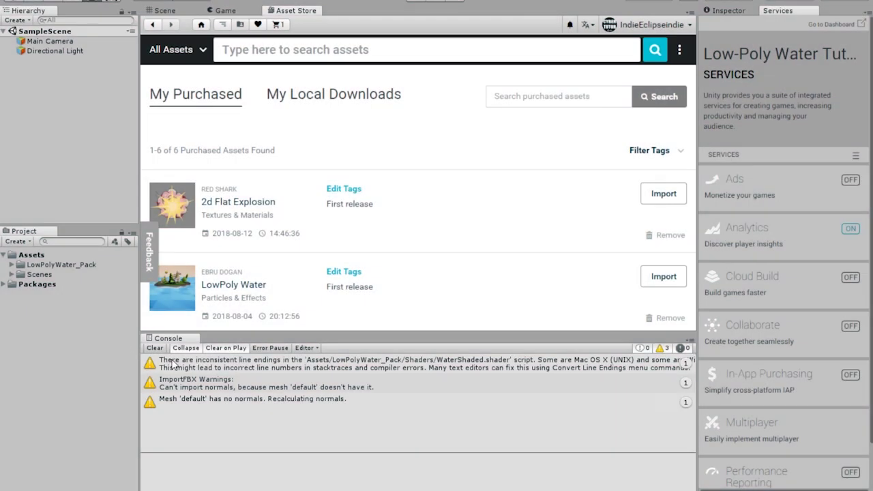
Clear the console warnings, switch to the Scene view and browse the LowPolyWater_Pack folders.
left_click(155, 348)
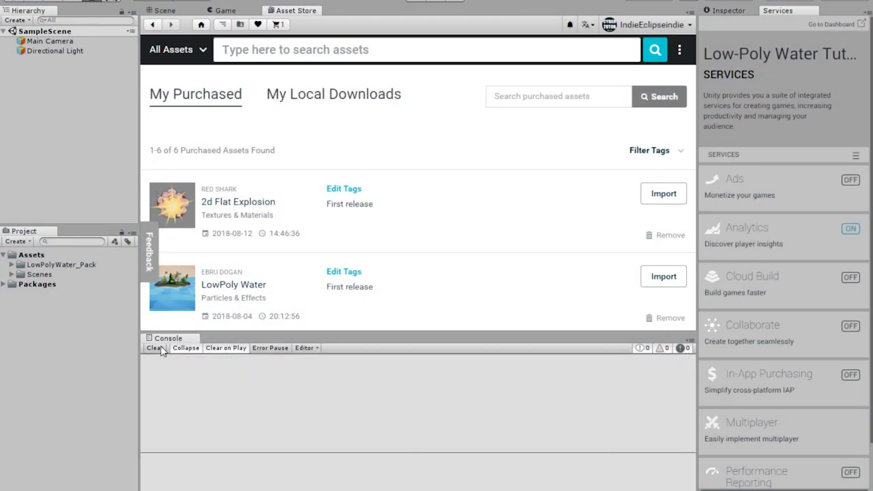
left_click(161, 11)
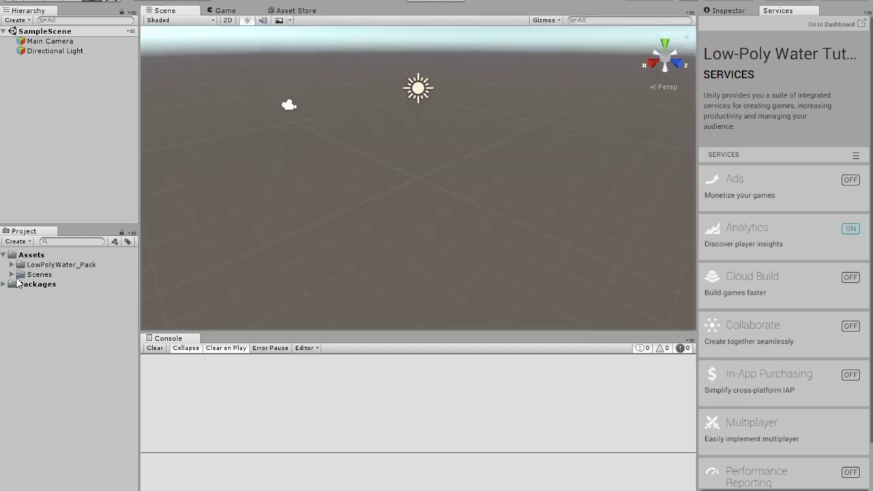
left_click(11, 265)
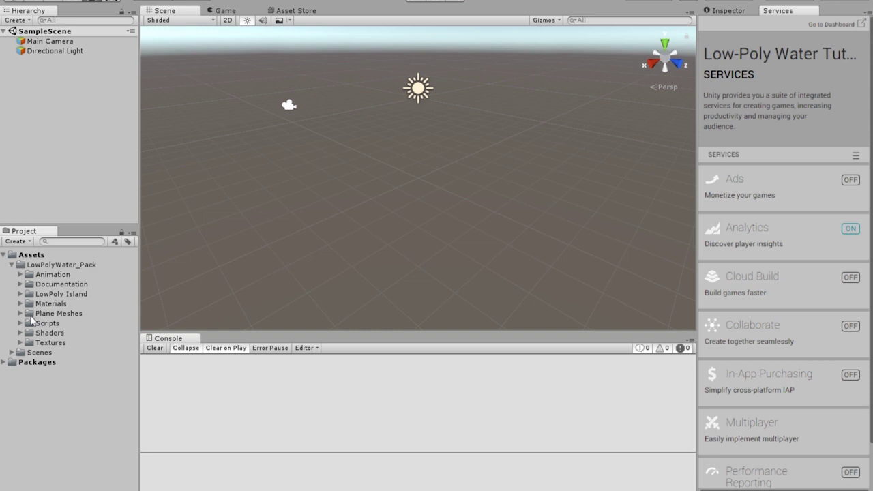
left_click(20, 314)
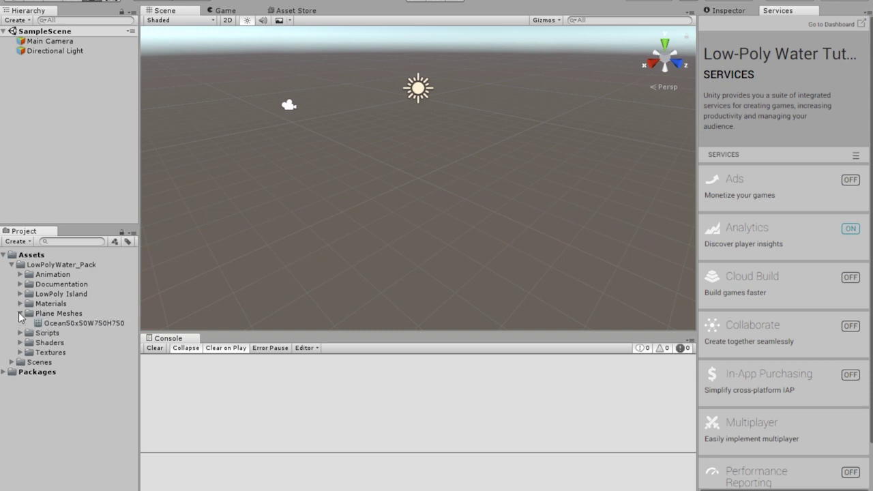
left_click(20, 313)
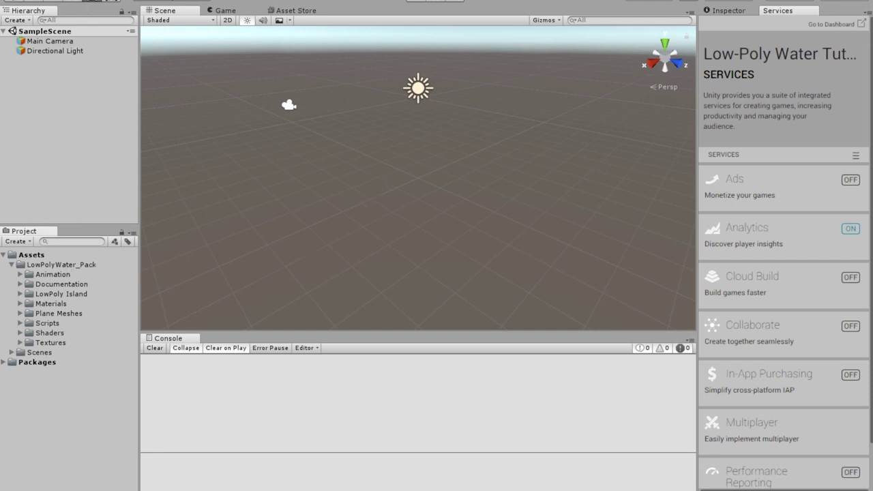
left_click(89, 1)
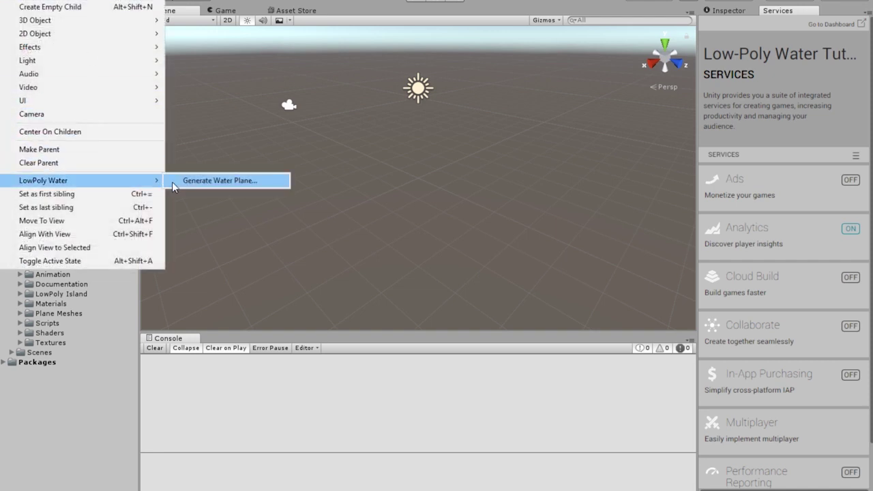
Create the Ocean water plane with 10×10 segments, width and height 100, and a collider.
left_click(172, 181)
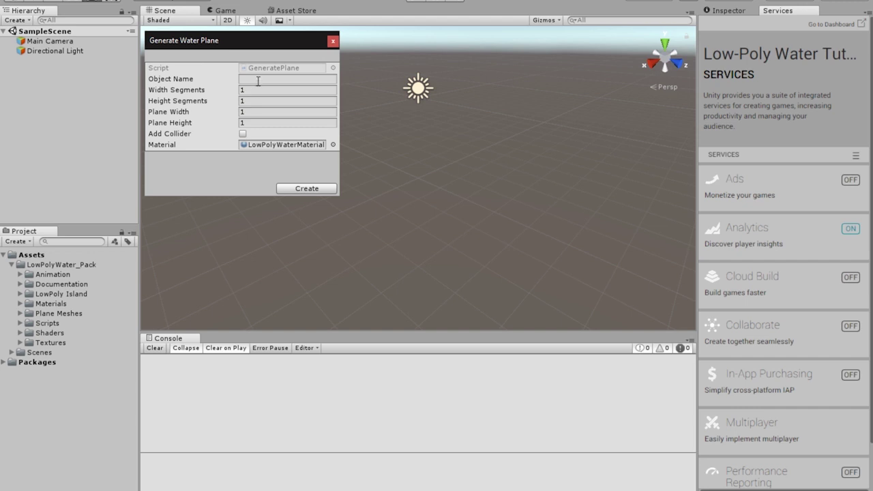
left_click(258, 81)
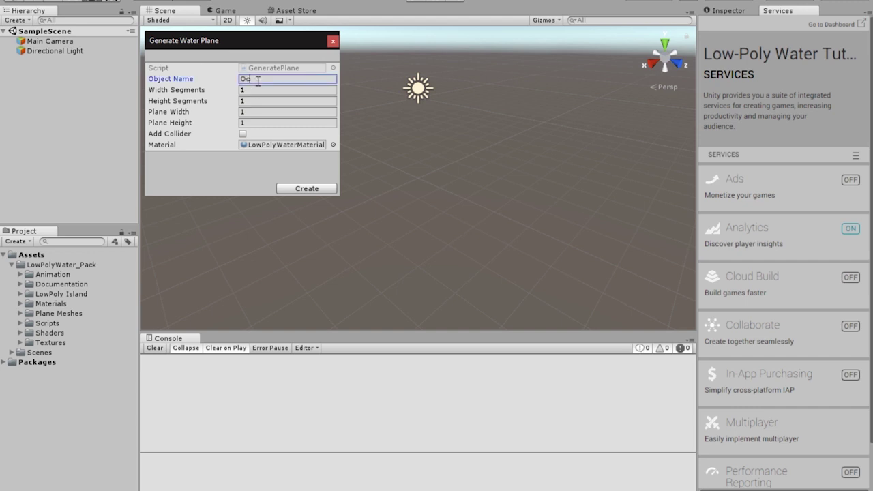
left_click(254, 90)
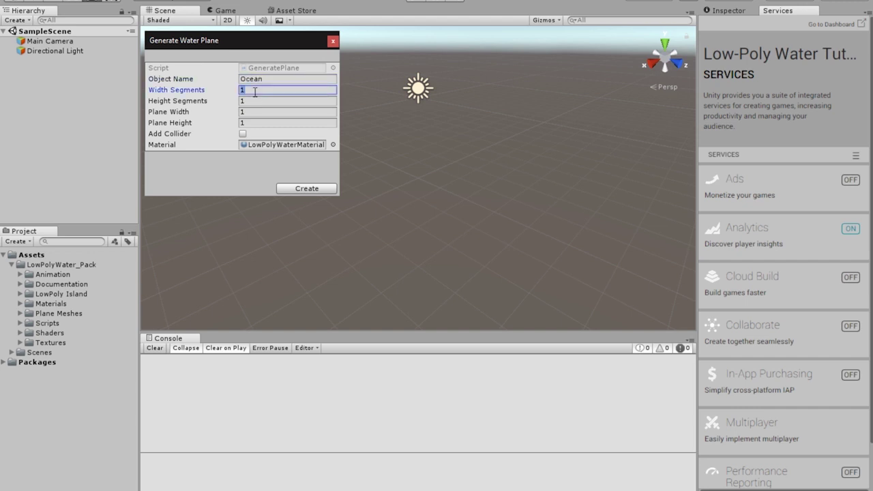
type("10")
key("Tab")
type("10")
key("Tab")
type("100")
key("Tab")
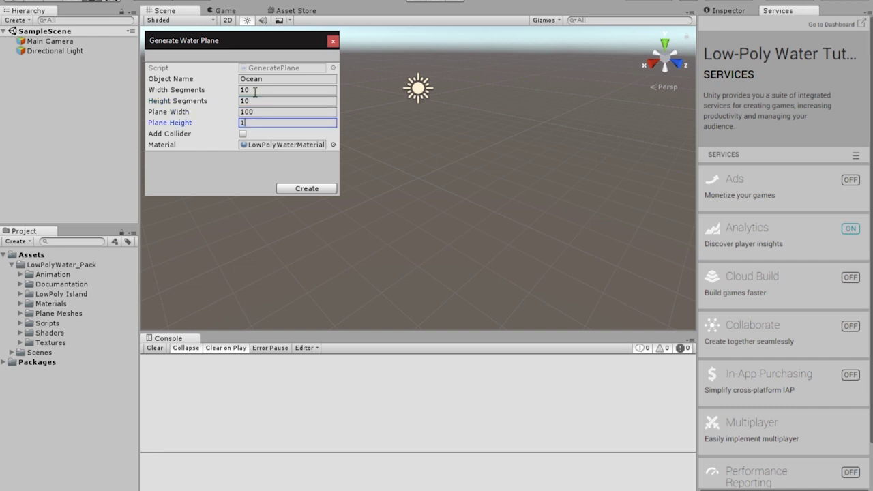
left_click(244, 134)
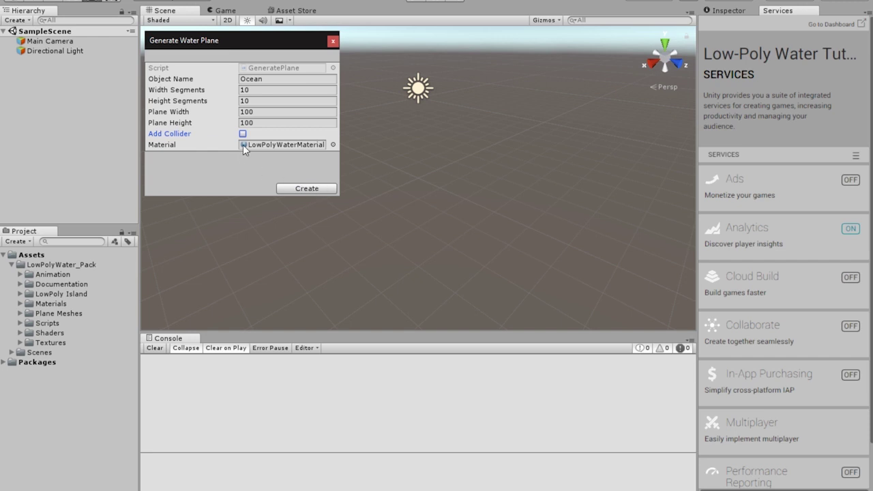
left_click(308, 189)
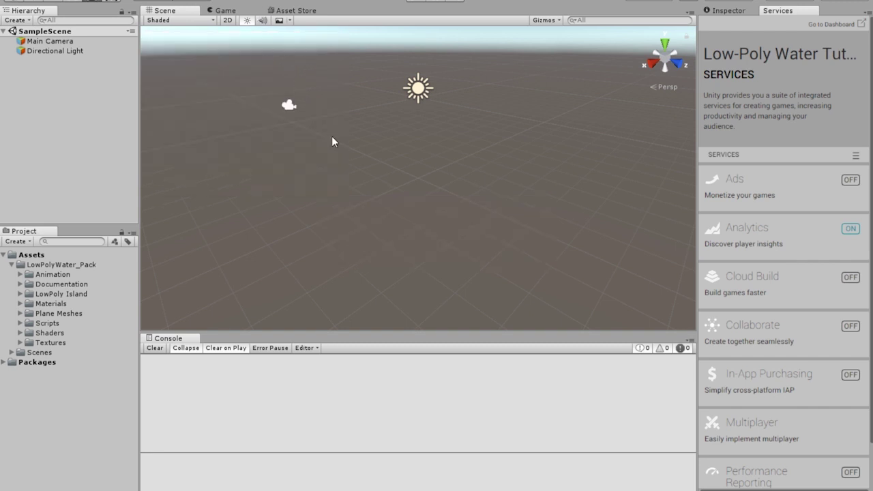
Frame the whole Ocean plane in the Scene view and enter Play mode.
key("f")
scroll(481, 133, "down", 10)
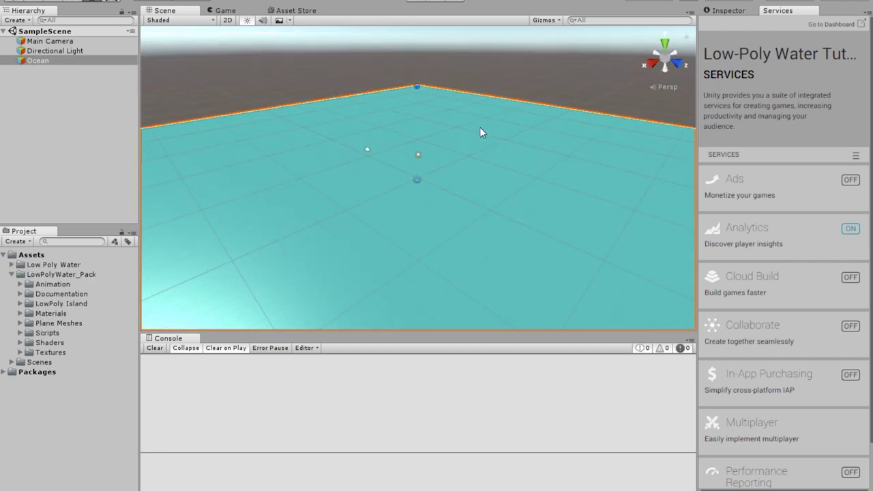
middle_click_drag(476, 144, 414, 45)
left_click(416, 3)
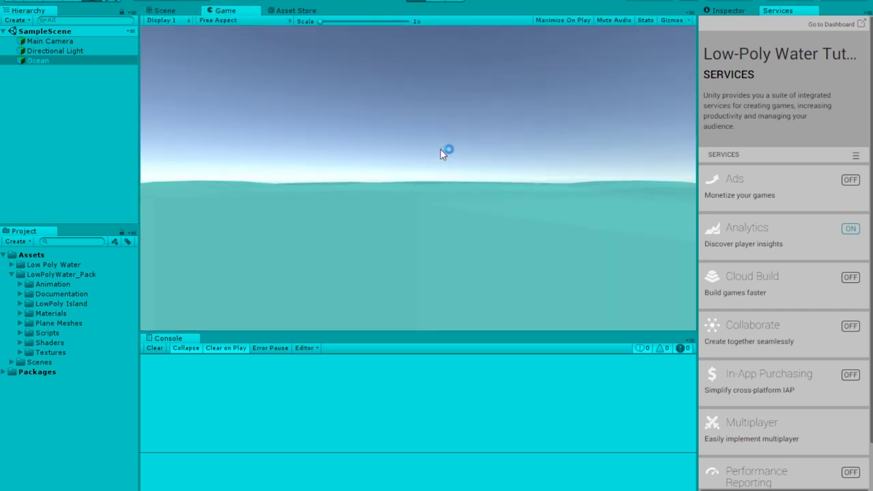
Raise the Main Camera above the Ocean and tilt it down to X rotation 37.863.
left_click(164, 11)
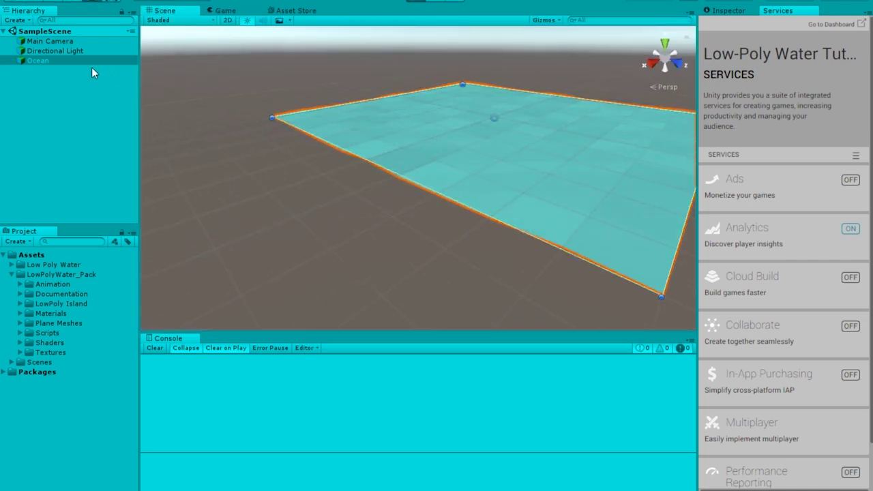
left_click(69, 42)
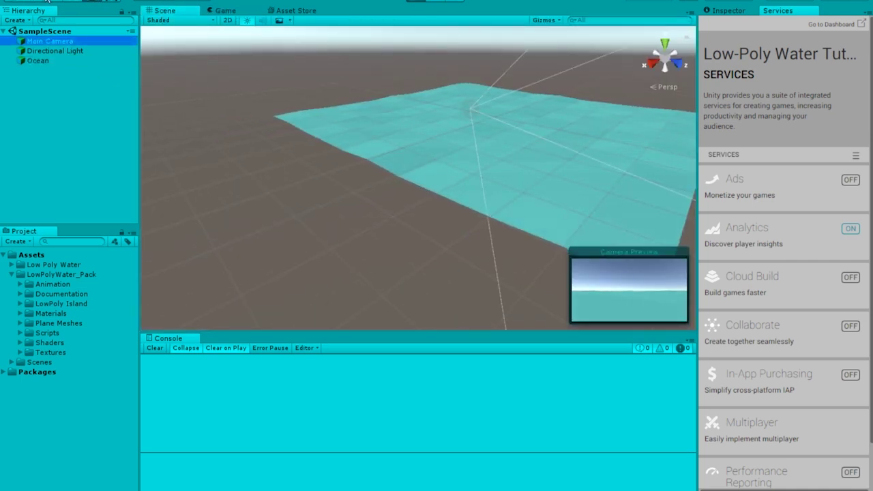
left_click(41, 1)
left_click_drag(470, 113, 316, 77)
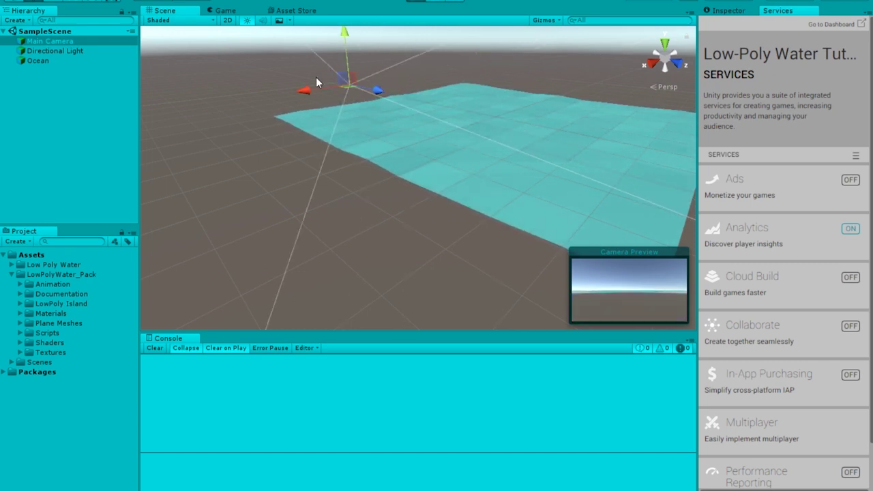
left_click_drag(344, 36, 345, 6)
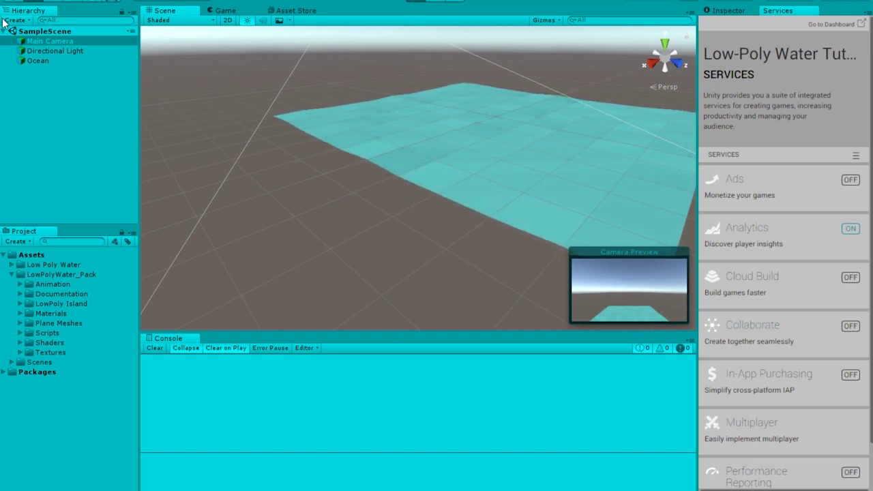
scroll(403, 153, "down", 4)
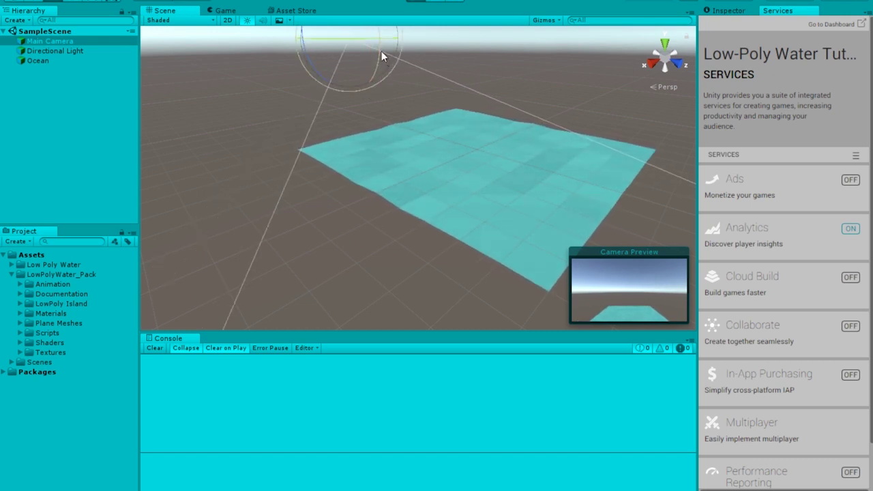
left_click_drag(381, 46, 300, 48)
left_click(226, 11)
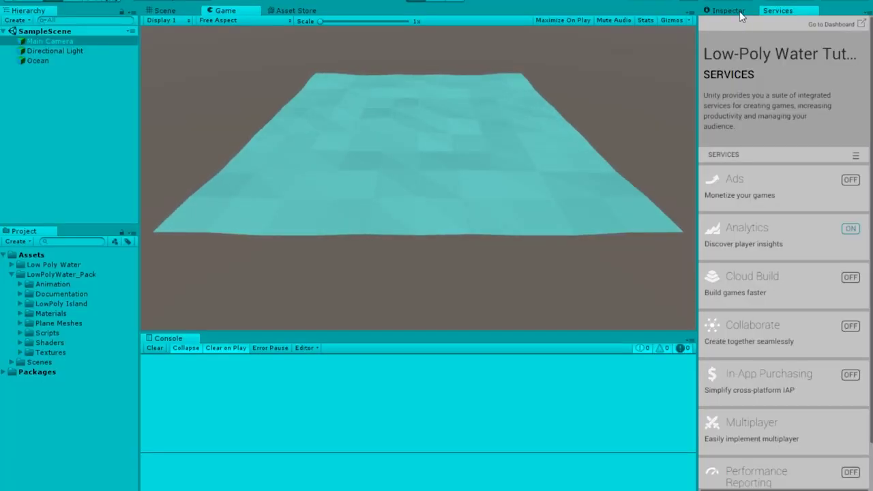
left_click(740, 11)
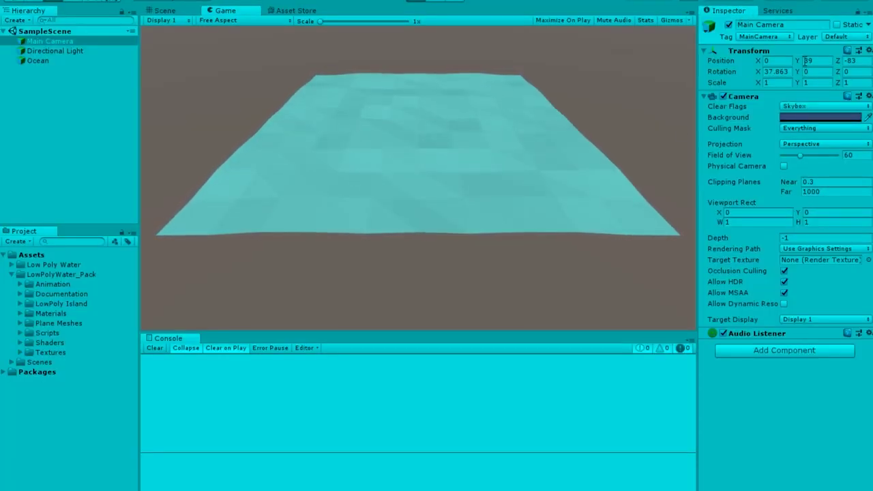
Select Ocean and test Wave Heights 3, 2, 5 and 3, with Wave Frequency 3 then 0.5.
left_click(17, 52)
left_click(18, 60)
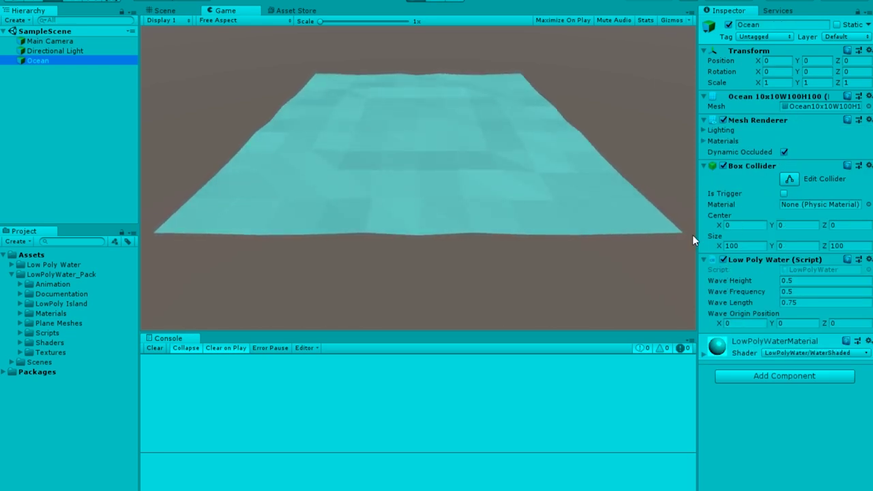
left_click(798, 280)
type("3")
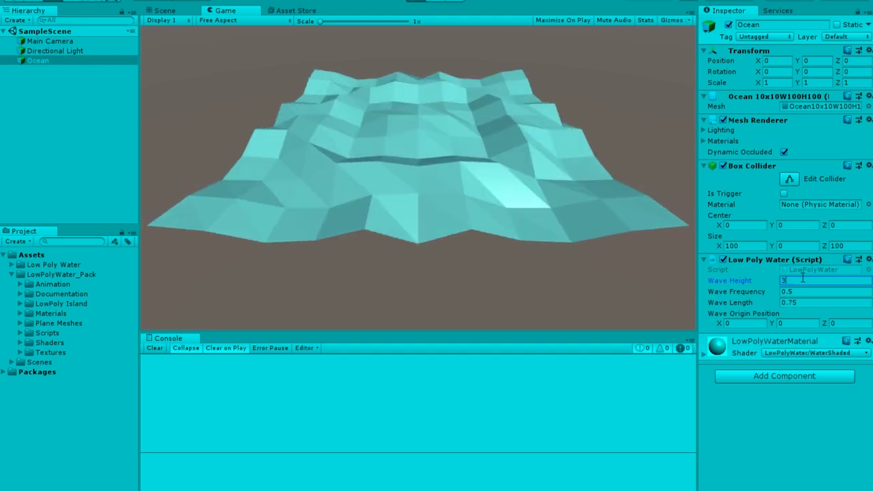
left_click(792, 291)
type("3")
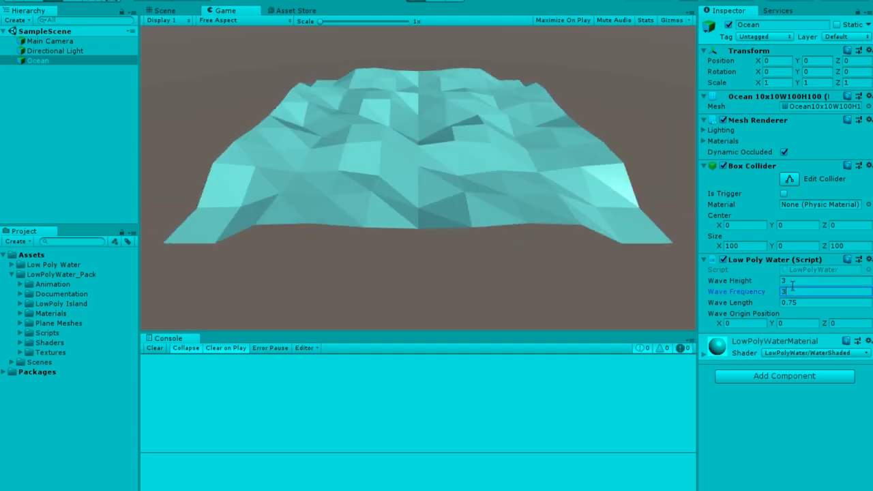
key("BackSpace")
type("0.5")
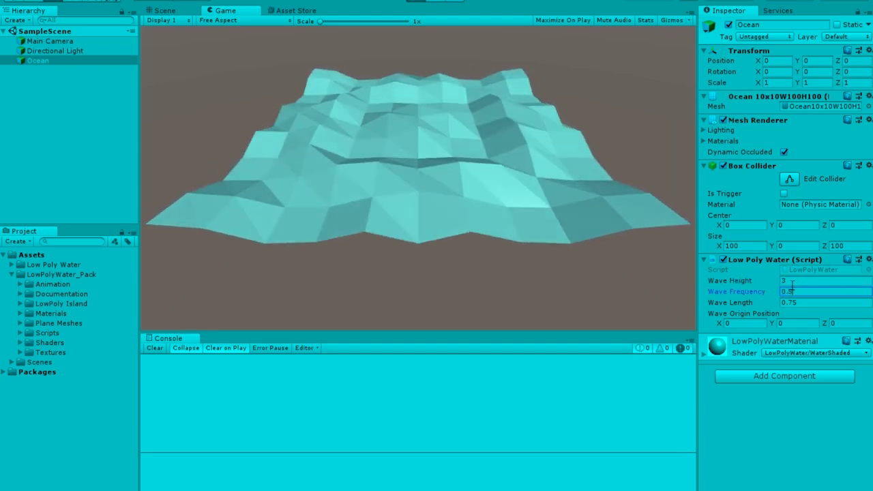
left_click(803, 280)
type("2")
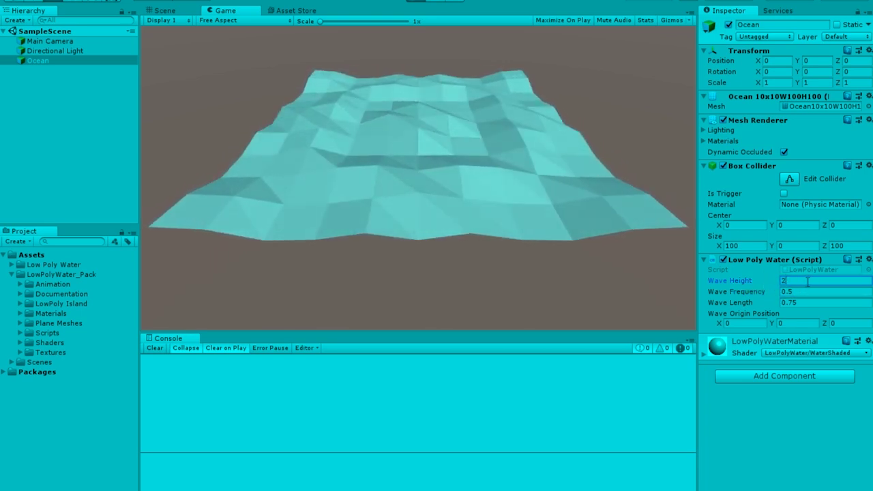
key("BackSpace")
type("5")
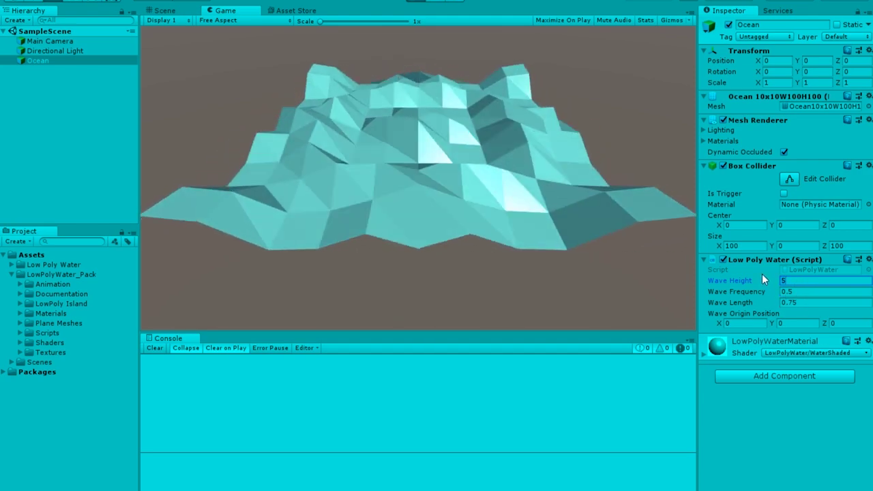
key("BackSpace")
type("3")
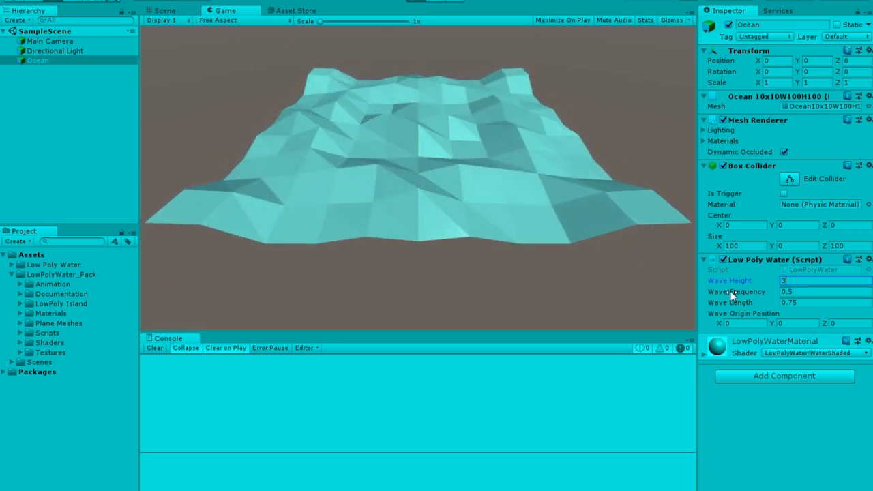
Test Wave Frequency values 10, 0.1 and 1, returning each time to 0.5.
left_click(802, 292)
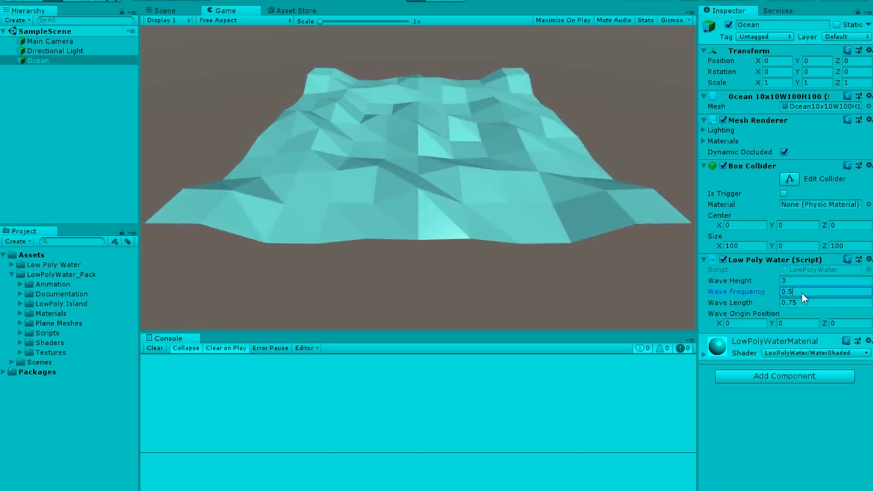
key("BackSpace")
key("BackSpace")
key("BackSpace")
type("10")
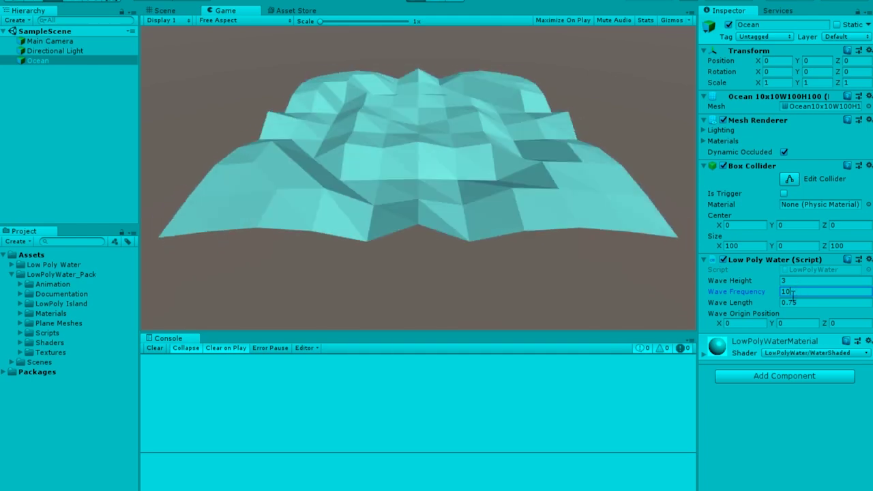
key("BackSpace")
key("BackSpace")
type("0.5")
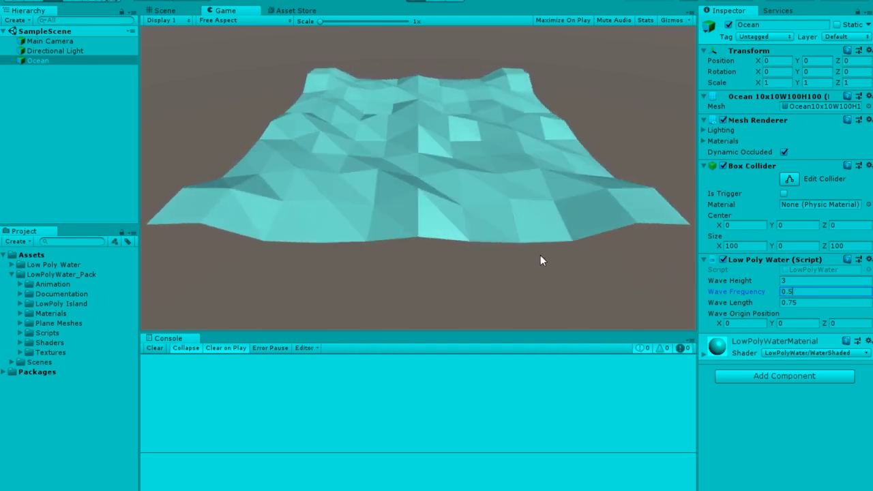
key("BackSpace")
type("1")
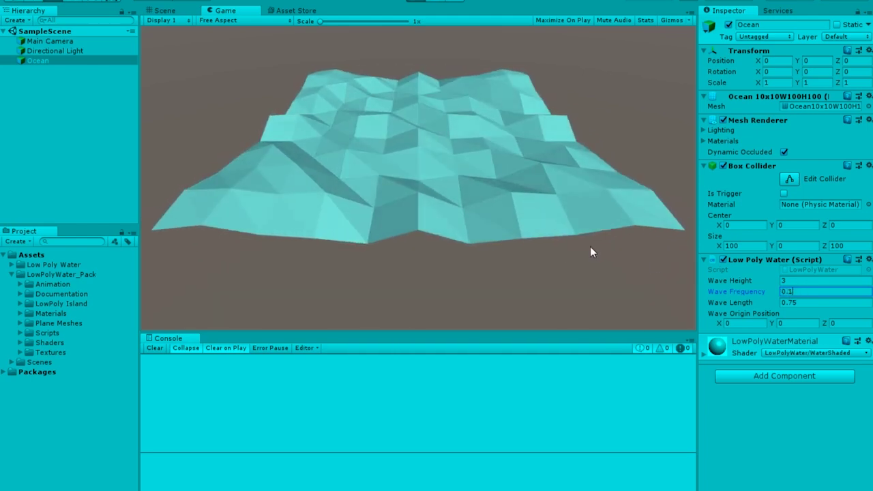
key("BackSpace")
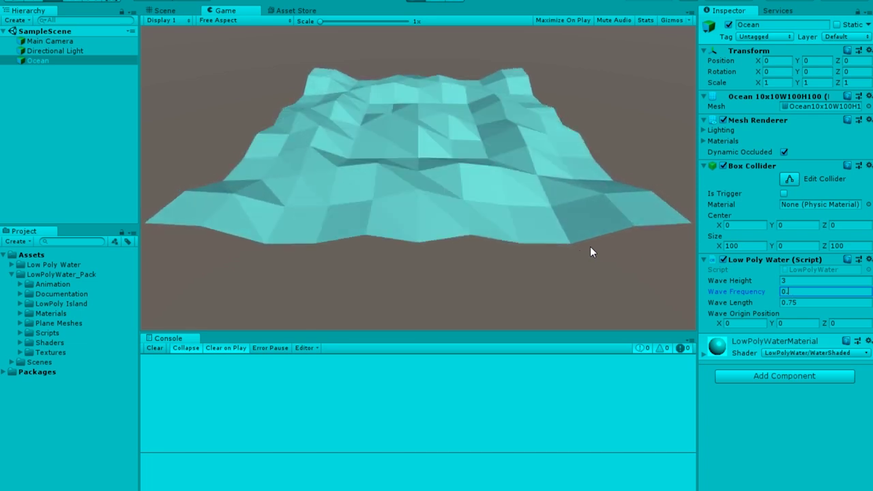
type("5")
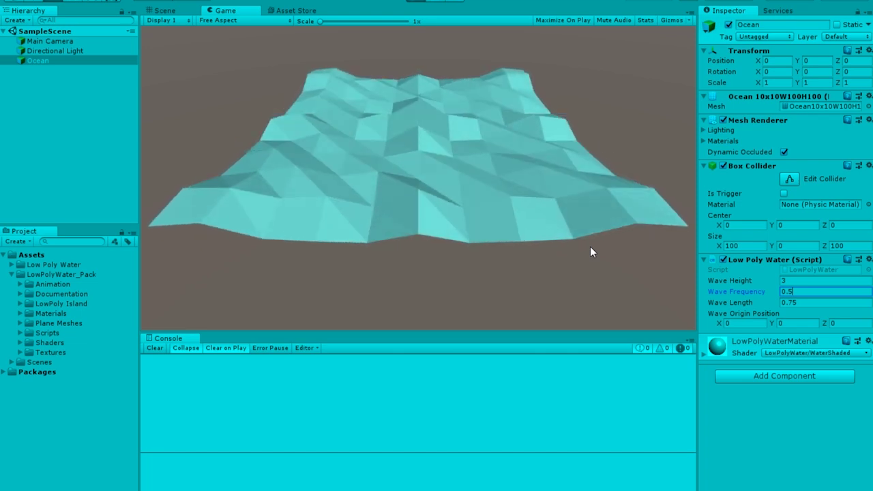
key("BackSpace")
key("BackSpace")
key("BackSpace")
type("1")
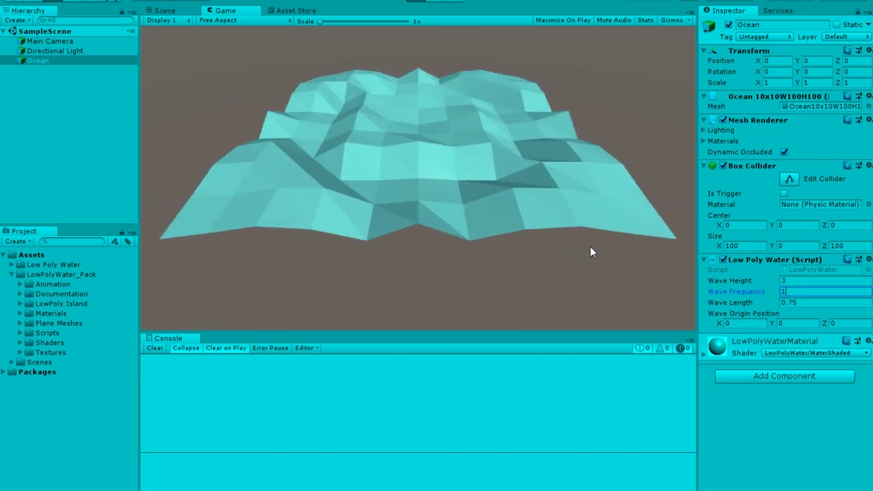
key("BackSpace")
type("0.5")
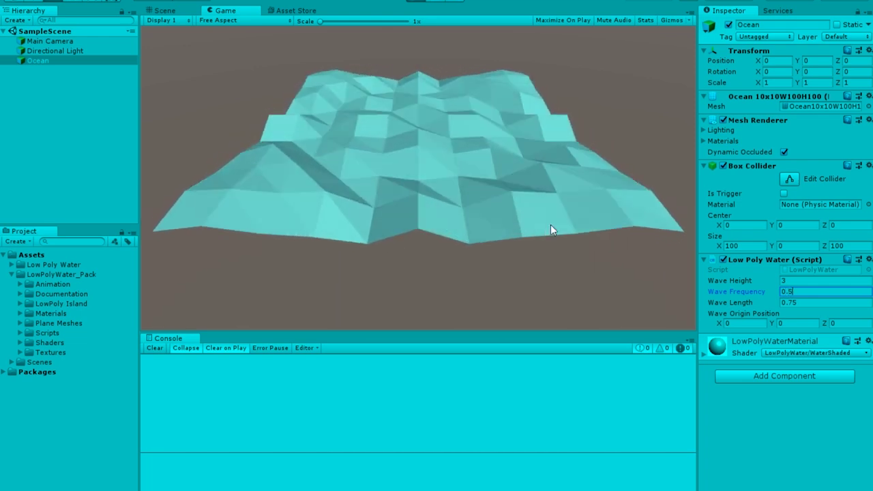
Settle on a Wave Height of 2 for the running ocean.
left_click(786, 280)
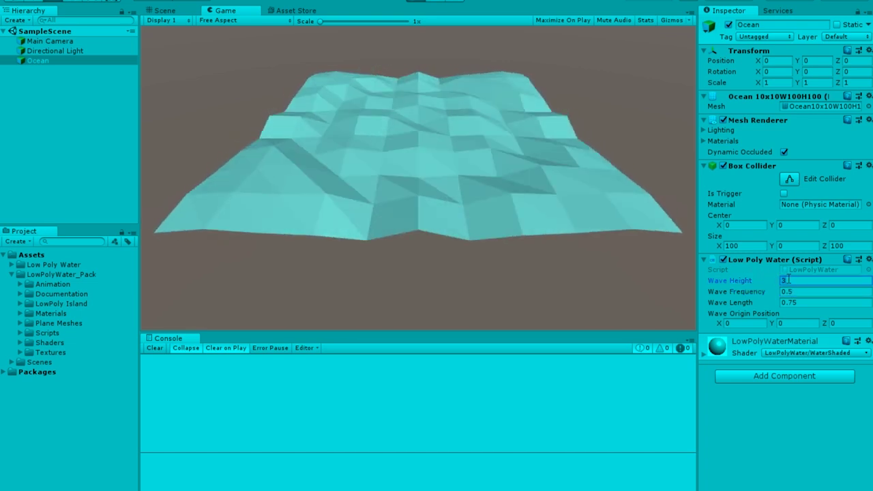
type("2")
left_click(153, 8)
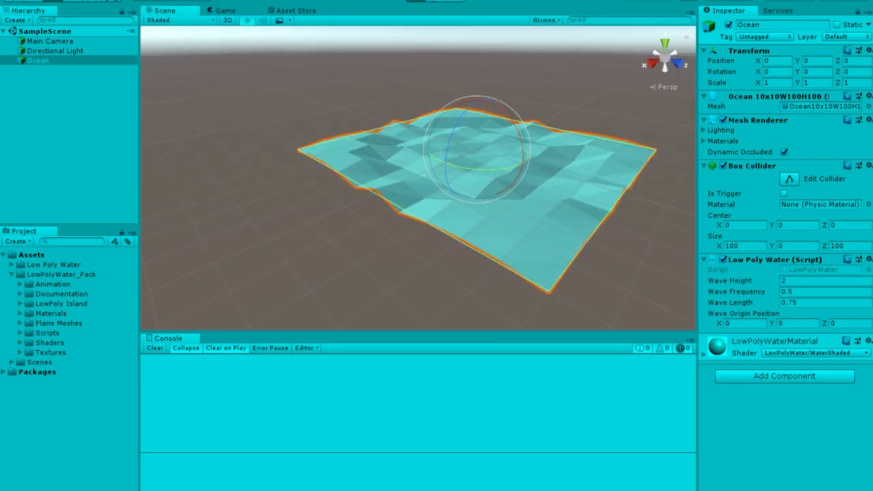
Deselect Ocean and orbit the Scene view across the rippled water.
left_click(290, 125)
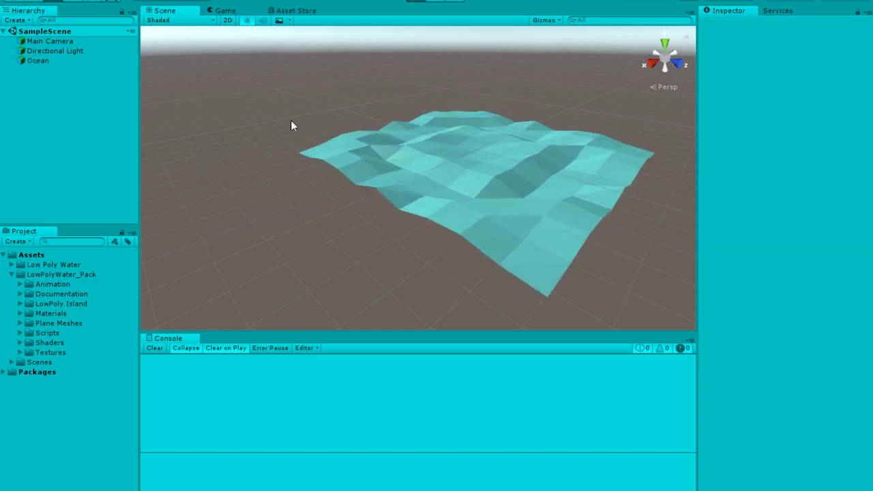
right_click_drag(293, 125, 511, 193)
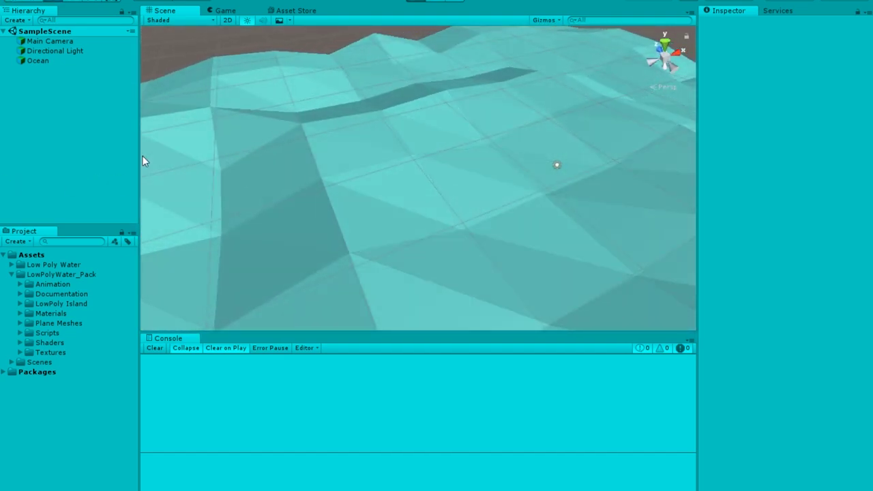
right_click(109, 113)
Add a cube and scale it to 50 on X, Y and Z.
mouse_move(158, 217)
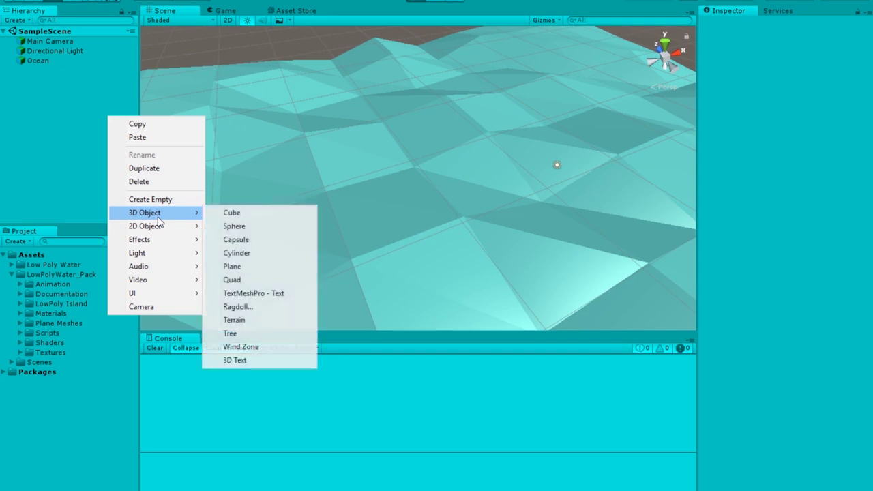
left_click(230, 213)
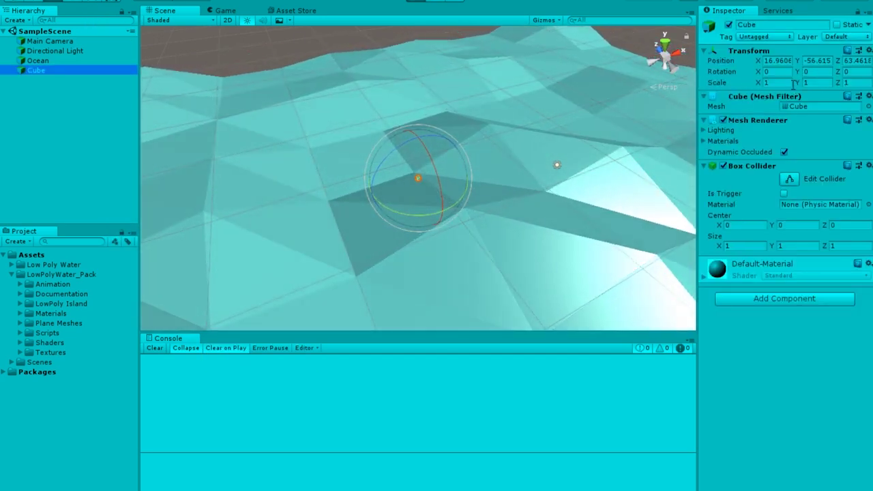
left_click(773, 82)
type("50")
key("Tab")
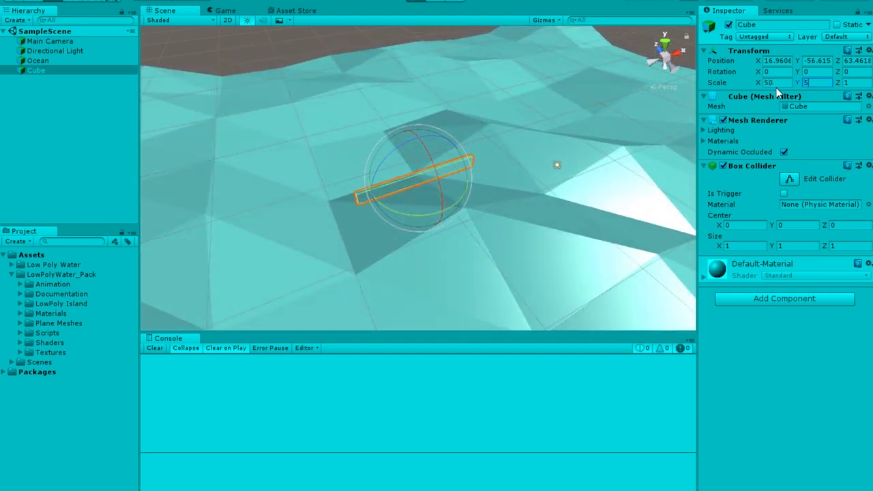
type("50")
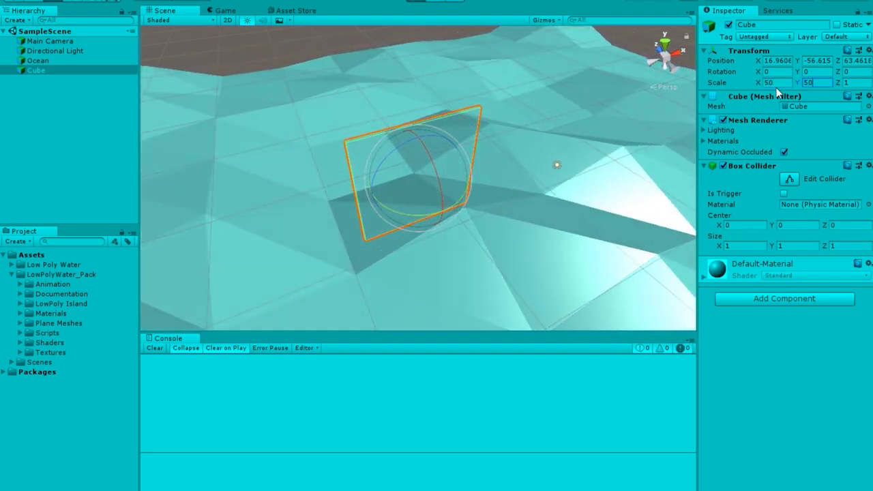
key("Tab")
type("50")
key("Return")
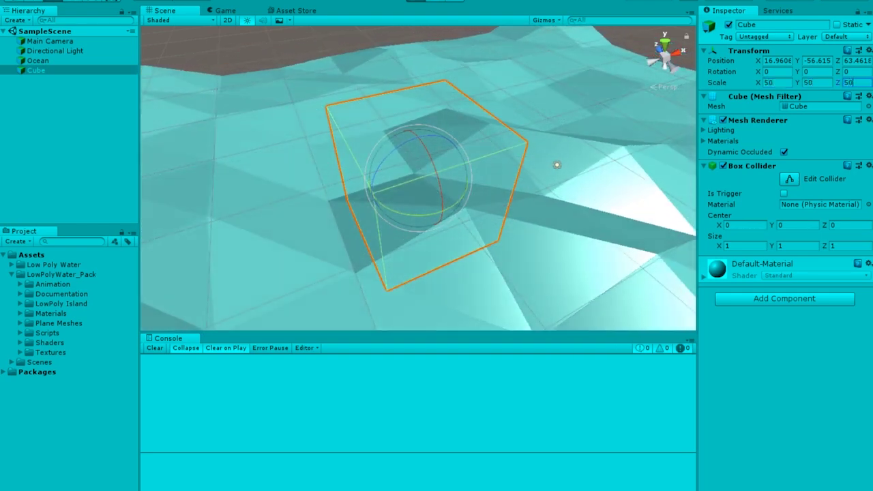
Move the cube up to Y -17.6 so it cuts through the ocean surface.
key("w")
left_click_drag(418, 140, 689, 225)
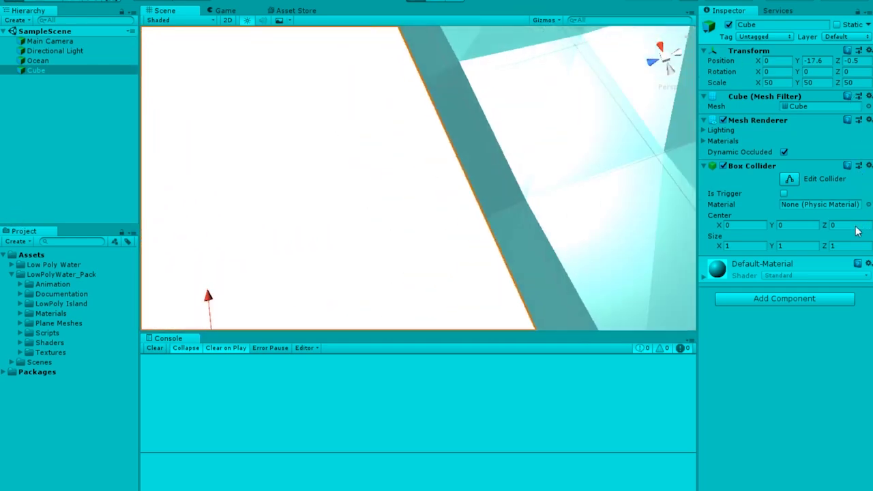
left_click_drag(858, 232, 101, 349, "alt")
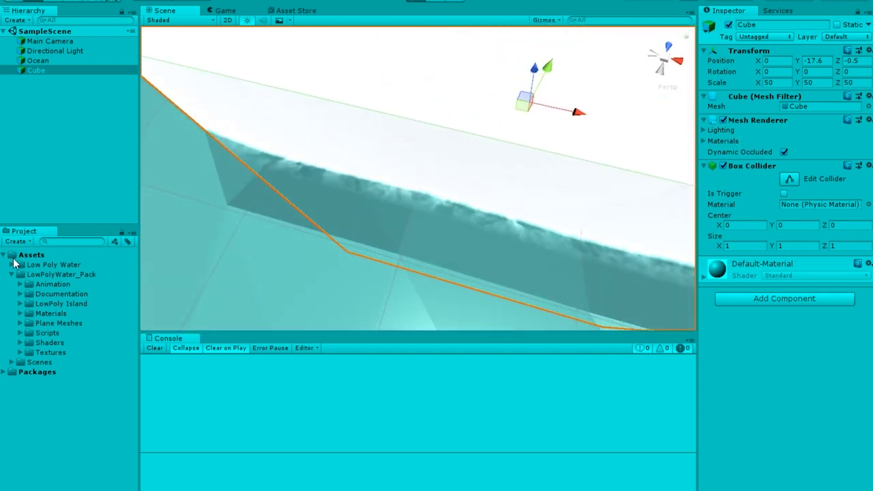
Create a New Material in the Assets folder.
left_click(11, 274)
right_click(42, 350)
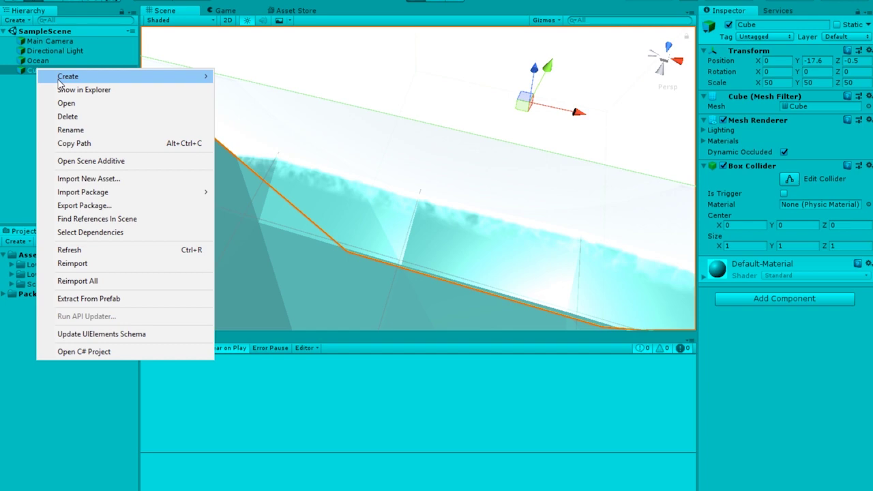
mouse_move(60, 77)
left_click(257, 233)
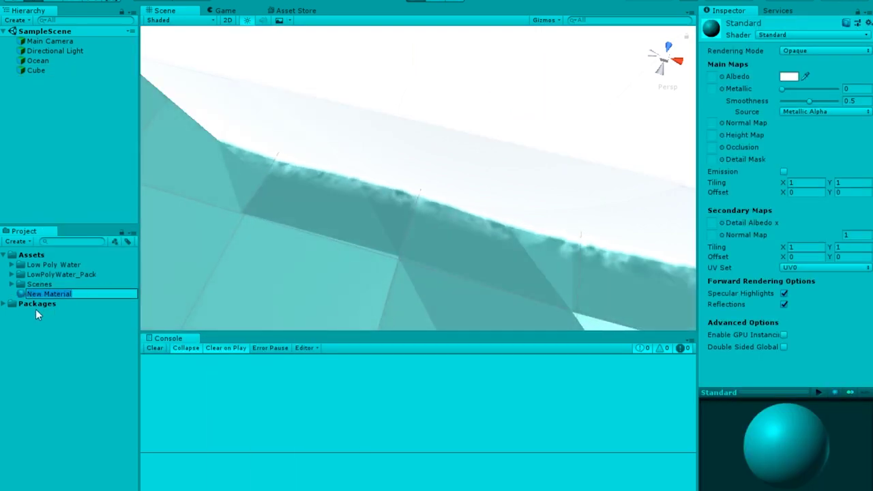
key("Return")
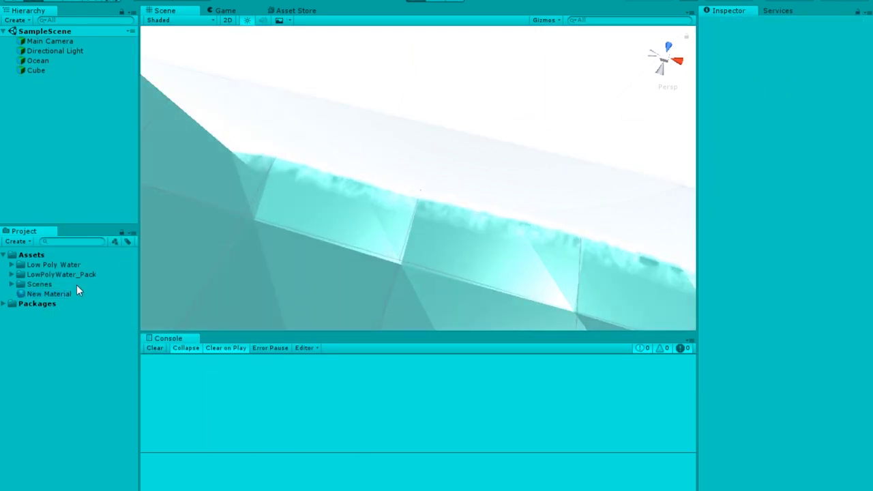
Give New Material a pure red Albedo and apply it to the Cube.
left_click(61, 294)
left_click(788, 75)
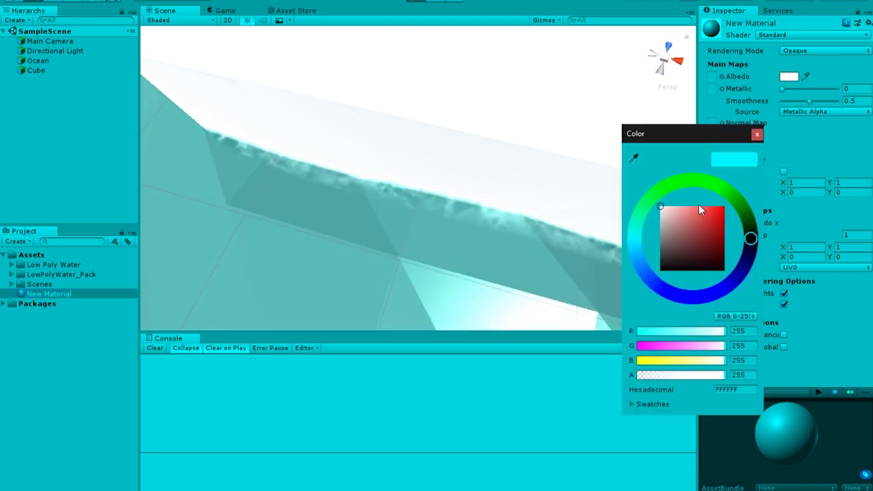
left_click_drag(699, 205, 770, 182)
left_click(83, 294)
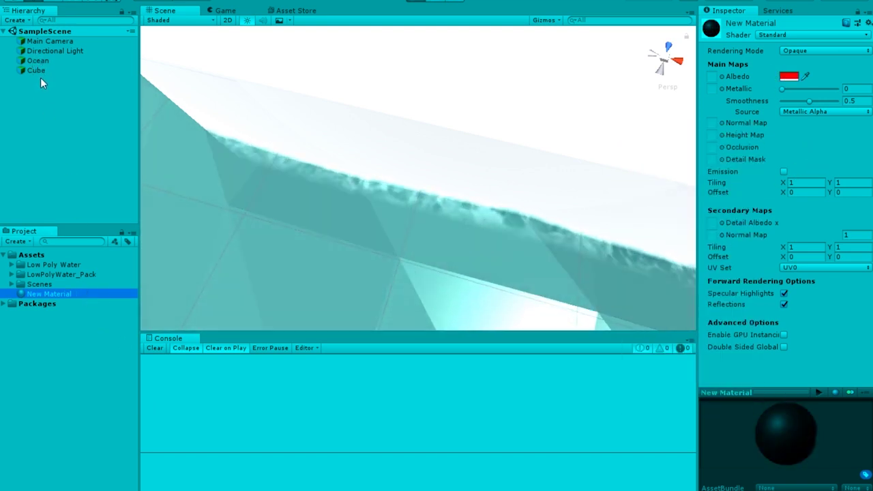
left_click_drag(50, 295, 39, 70)
left_click_drag(362, 157, 446, 189, "alt")
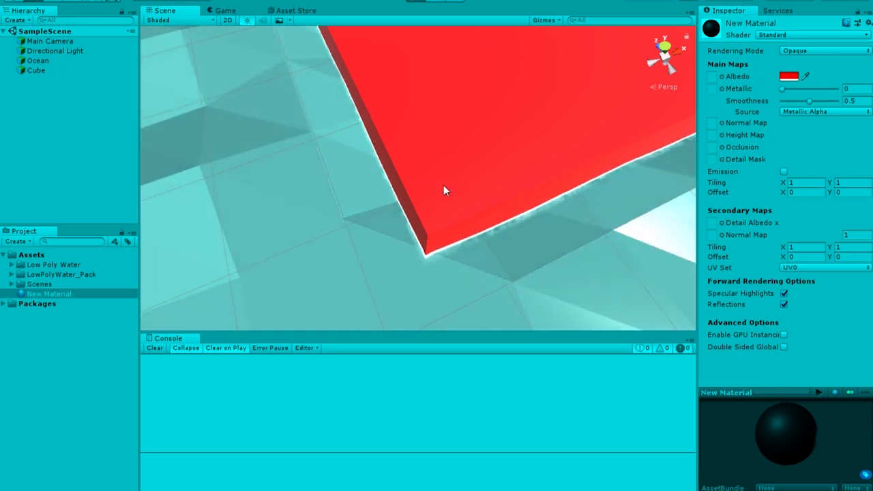
left_click(506, 208)
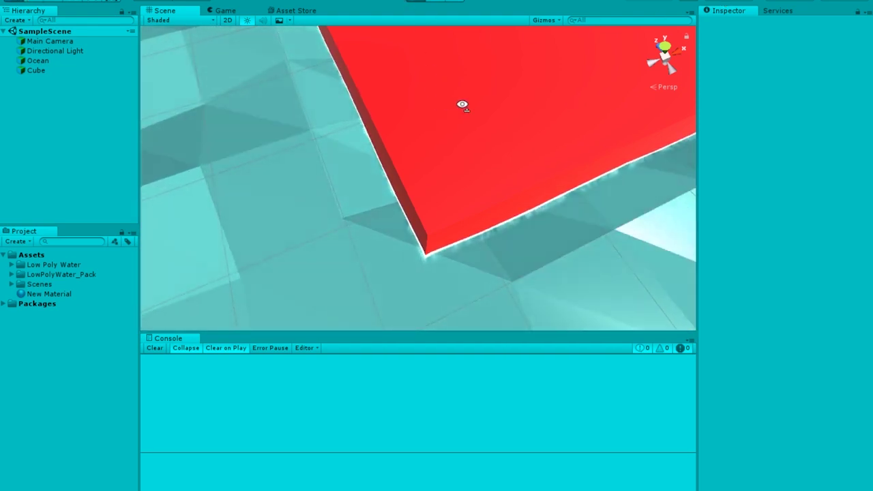
right_click_drag(462, 103, 478, 41)
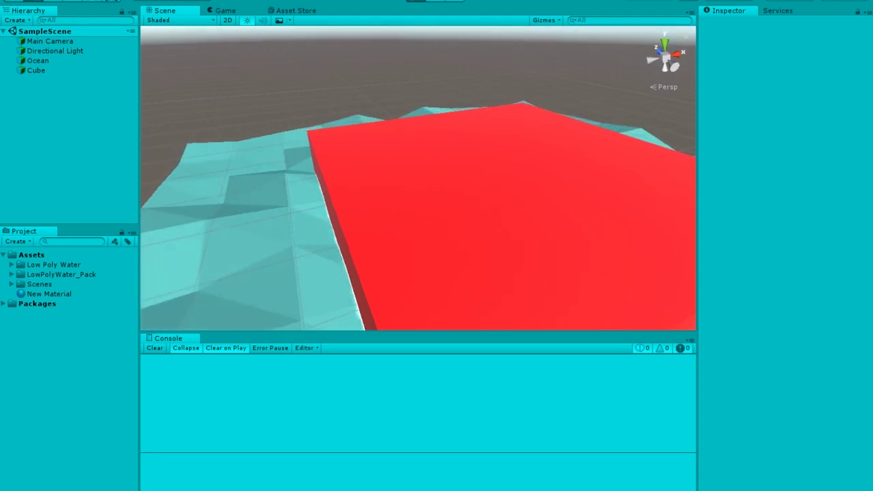
left_click(415, 3)
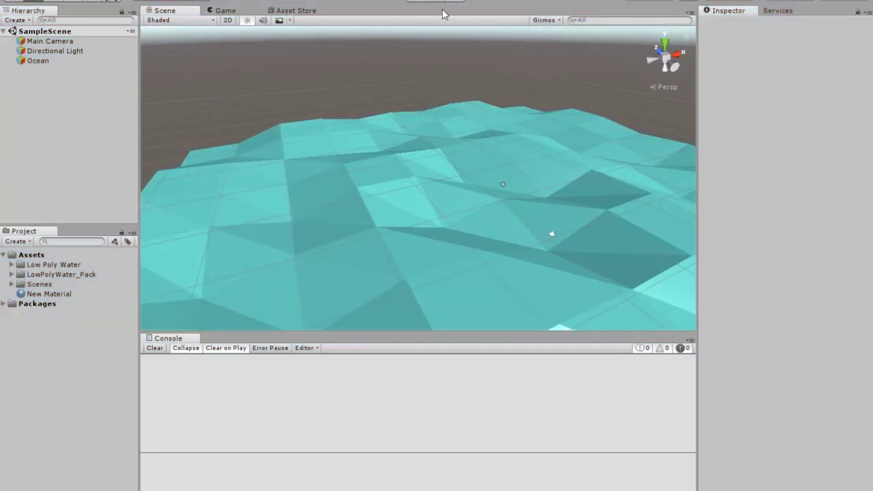